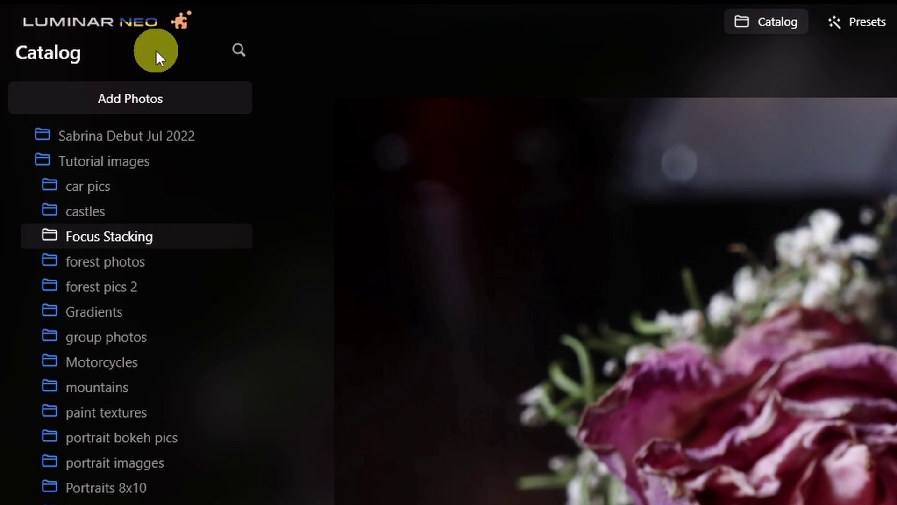
Glance at the extensions overview, then step through the rose frames _MG_1754 to _MG_1756
{"action": "left_click", "coordinate": [181, 19]}
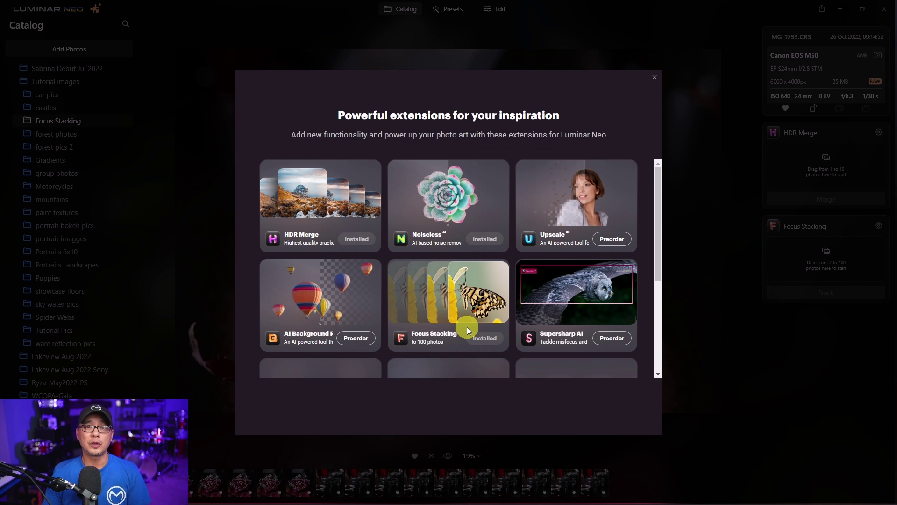
{"action": "key", "text": "Escape"}
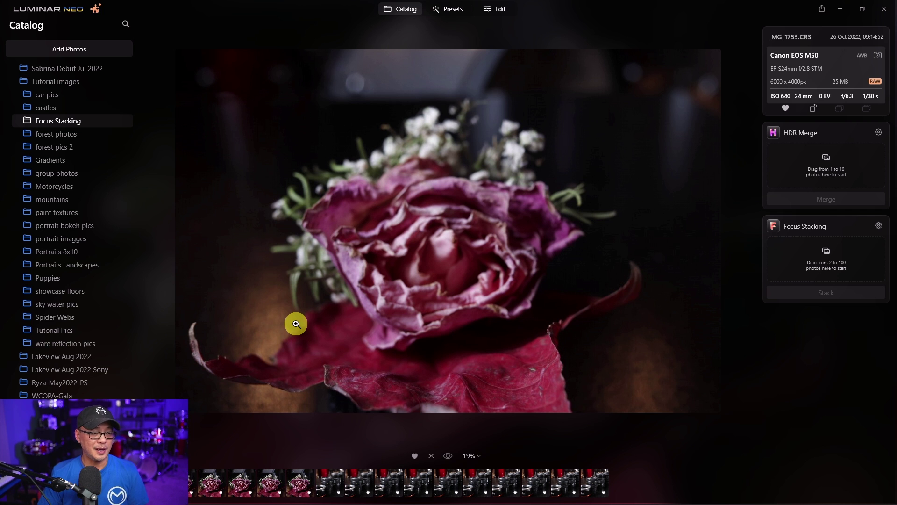
{"action": "key", "text": "Right"}
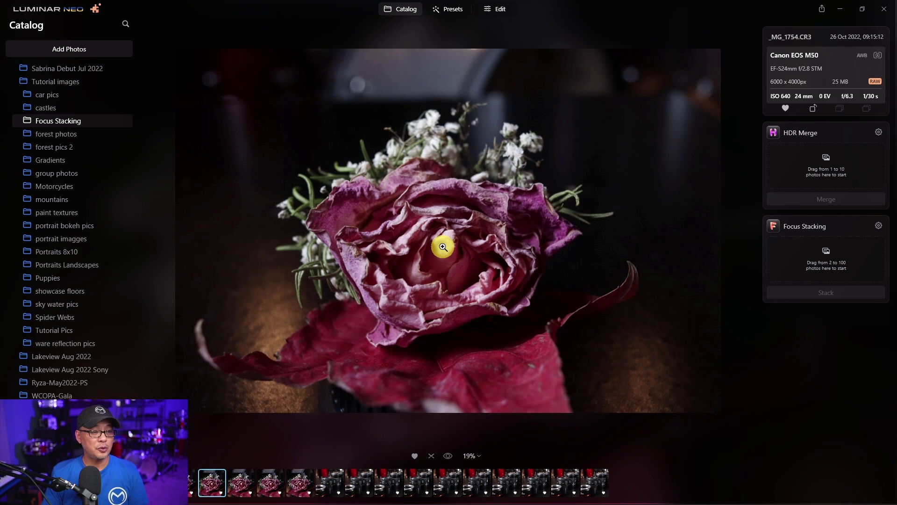
{"action": "key", "text": "Right"}
{"action": "key", "text": "Right"}
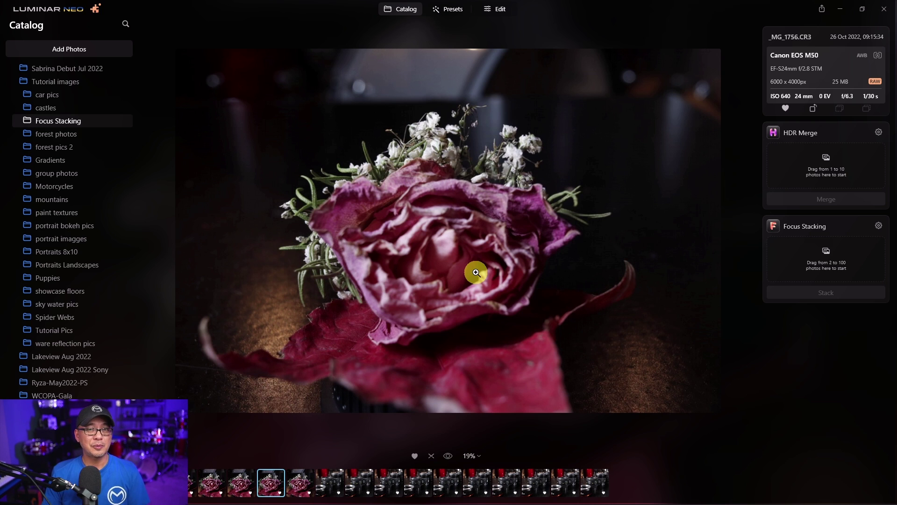
Load the three selected rose shots into Focus Stacking, keeping _MG_1753 as the reference image
{"action": "double_click", "coordinate": [476, 273]}
{"action": "left_click_drag", "start_coordinate": [588, 79], "coordinate": [829, 250]}
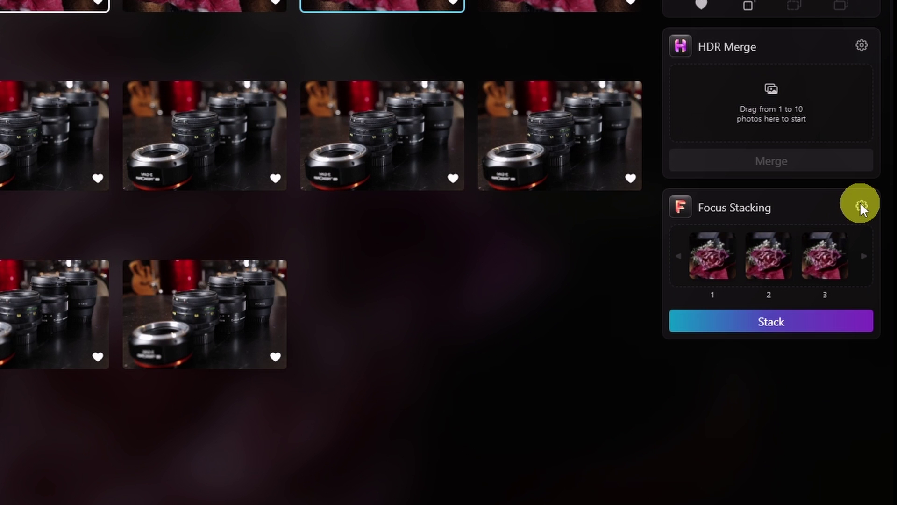
{"action": "left_click", "coordinate": [879, 226]}
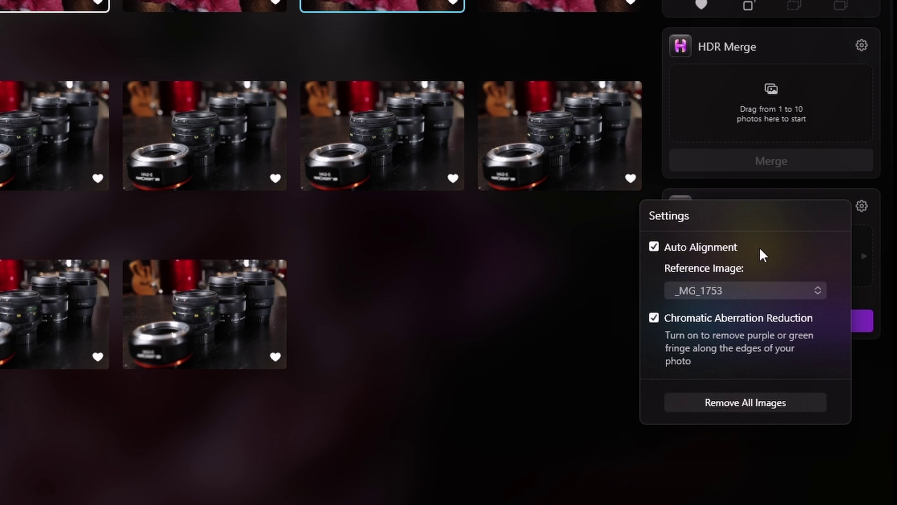
{"action": "left_click", "coordinate": [751, 289]}
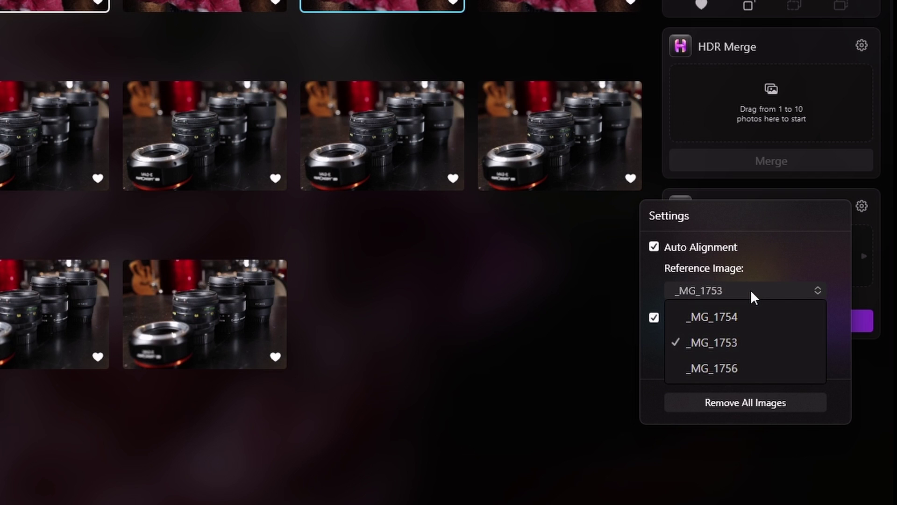
{"action": "left_click", "coordinate": [762, 342]}
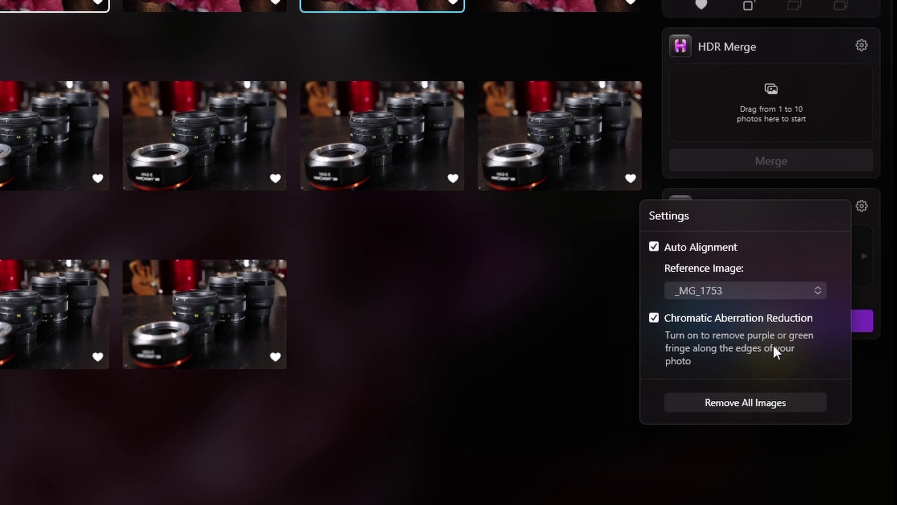
{"action": "left_click", "coordinate": [806, 326]}
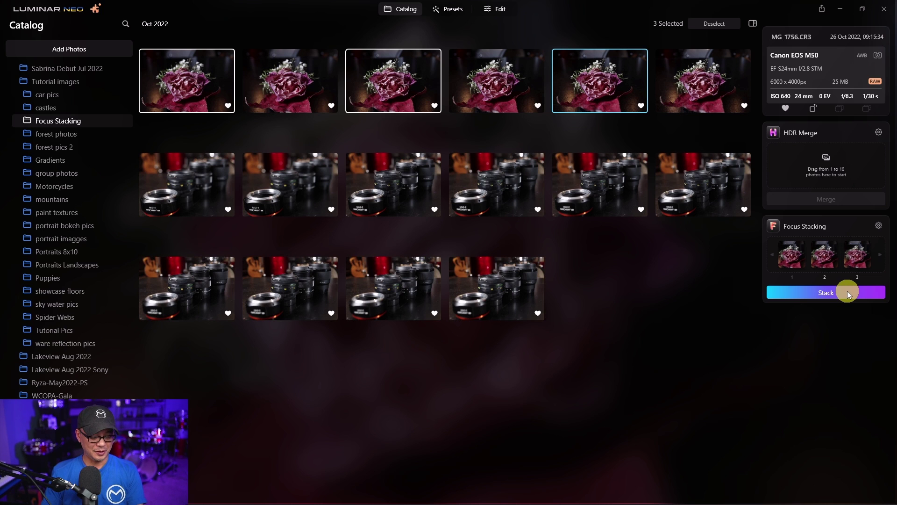
Stack the three rose frames and open the Focus Stacking folder holding _MG_1753_stack
{"action": "left_click", "coordinate": [847, 292]}
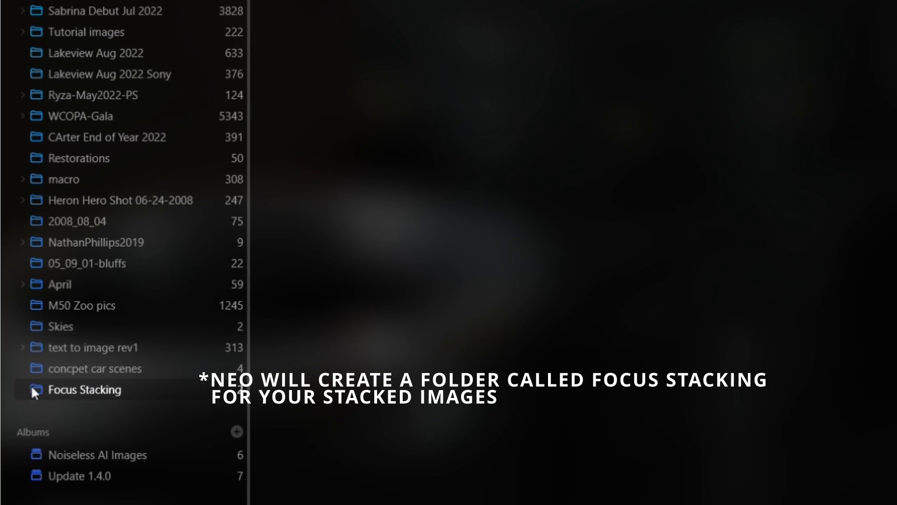
{"action": "left_click_drag", "start_coordinate": [35, 404], "coordinate": [98, 387]}
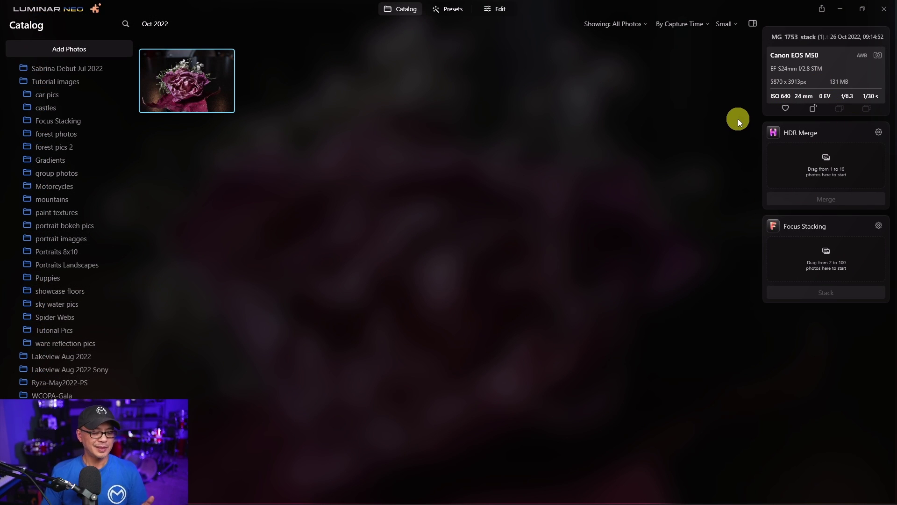
View the stacked rose _MG_1753_stack in single-image view, zoomed to fit
{"action": "double_click", "coordinate": [189, 81]}
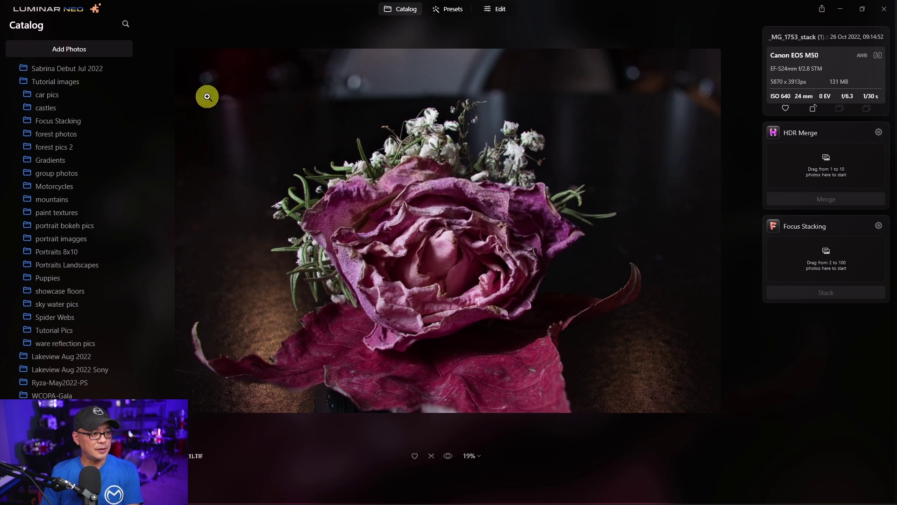
{"action": "key", "text": "ctrl+3"}
{"action": "left_click", "coordinate": [336, 275]}
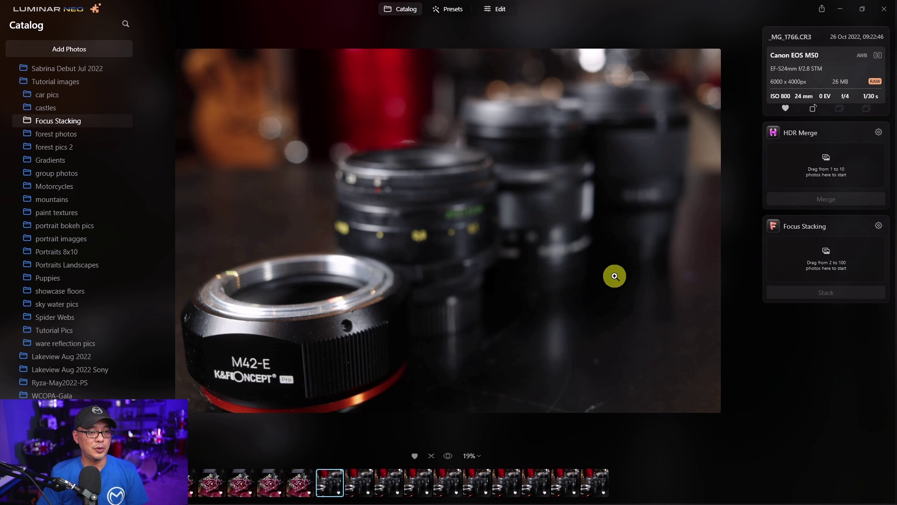
Page through lens shots _MG_1767 to _MG_1770, then go back to the photo grid
{"action": "key", "text": "Right"}
{"action": "key", "text": "Right"}
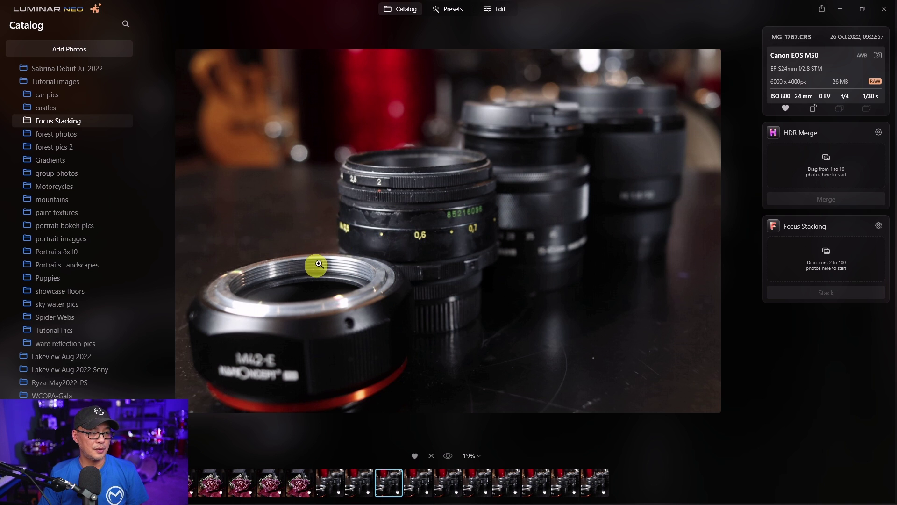
{"action": "key", "text": "Right"}
{"action": "key", "text": "Right"}
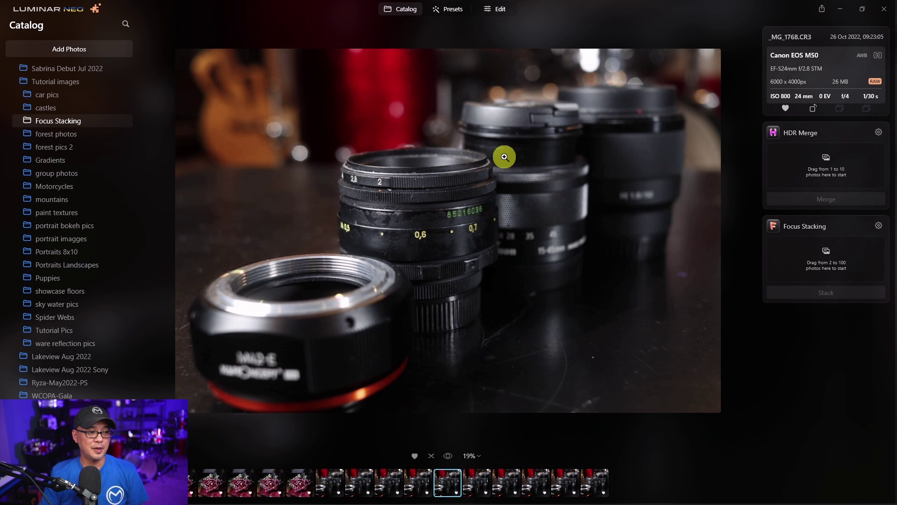
{"action": "key", "text": "Right"}
{"action": "key", "text": "Right"}
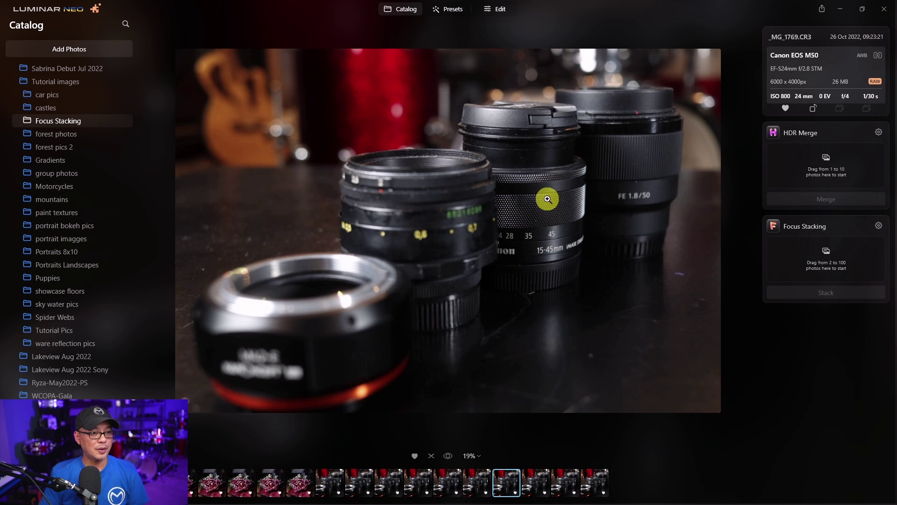
{"action": "key", "text": "Right"}
{"action": "key", "text": "Right"}
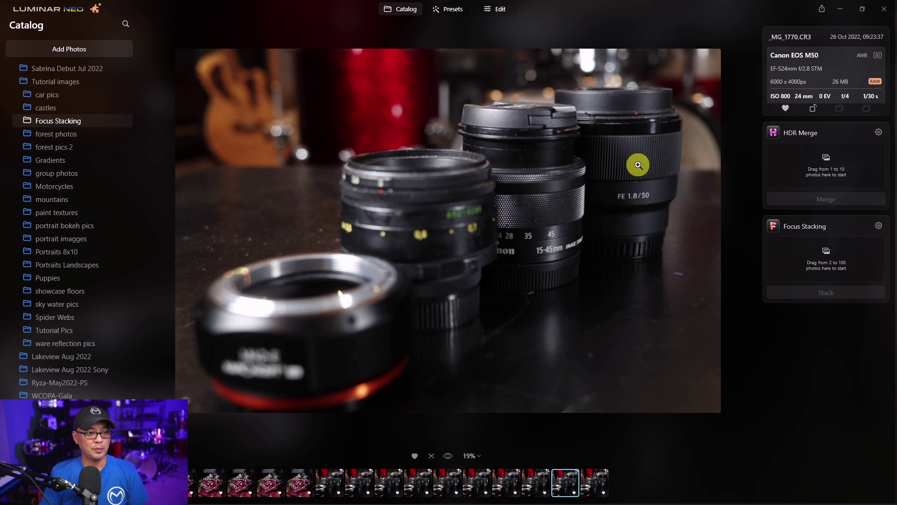
{"action": "key", "text": "Escape"}
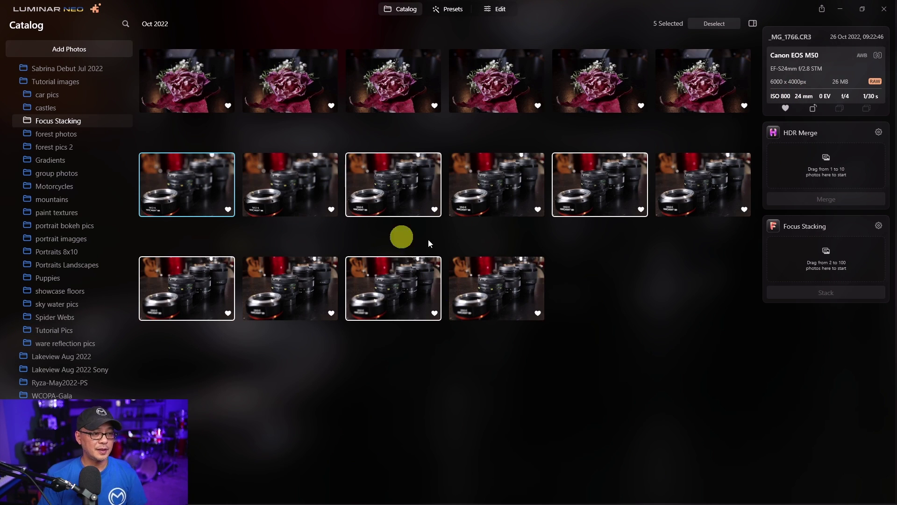
Load the five selected lens shots into Focus Stacking, aligned to reference image _MG_1767
{"action": "left_click_drag", "start_coordinate": [595, 191], "coordinate": [825, 277]}
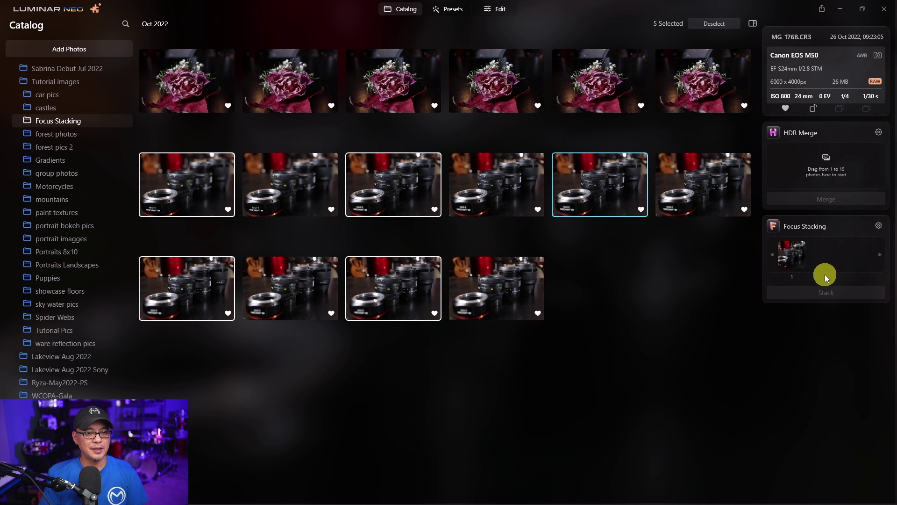
{"action": "left_click", "coordinate": [880, 226]}
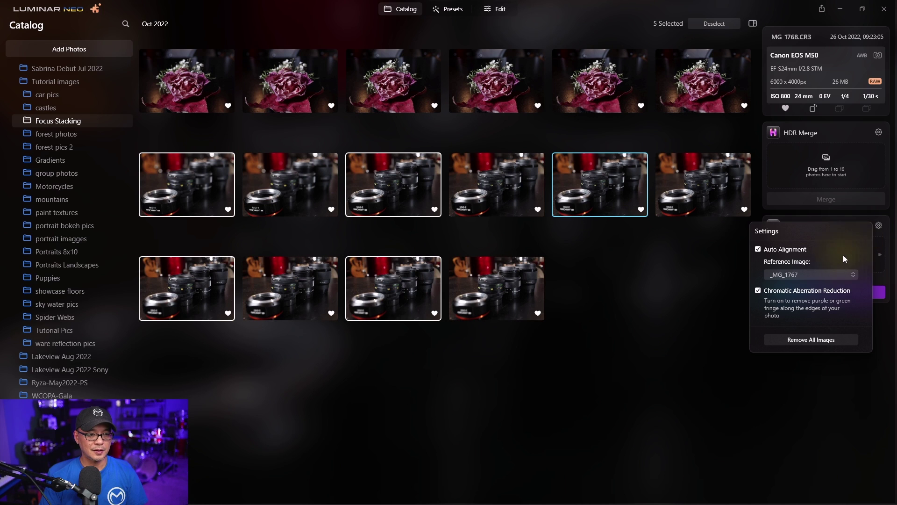
{"action": "left_click", "coordinate": [831, 274]}
{"action": "left_click", "coordinate": [848, 298]}
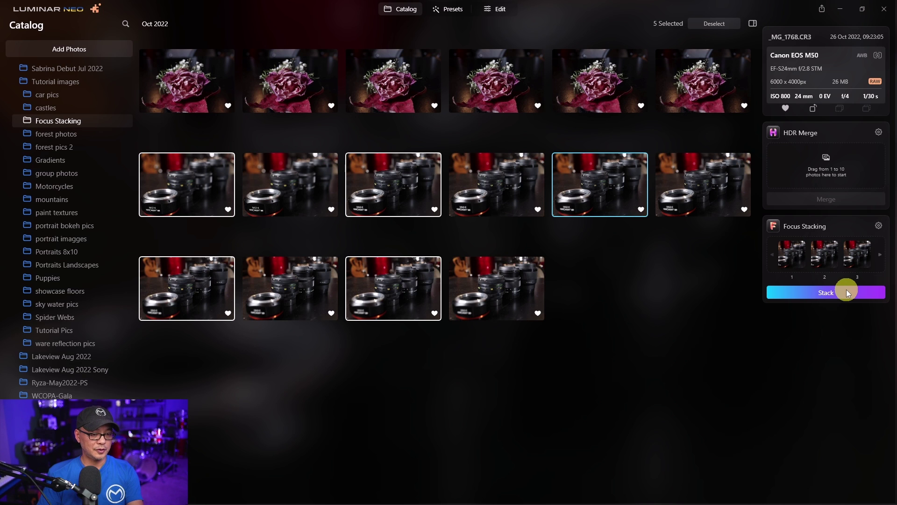
Stack the lens shots into _MG_1767_stack.tif and open it for editing
{"action": "left_click", "coordinate": [847, 291]}
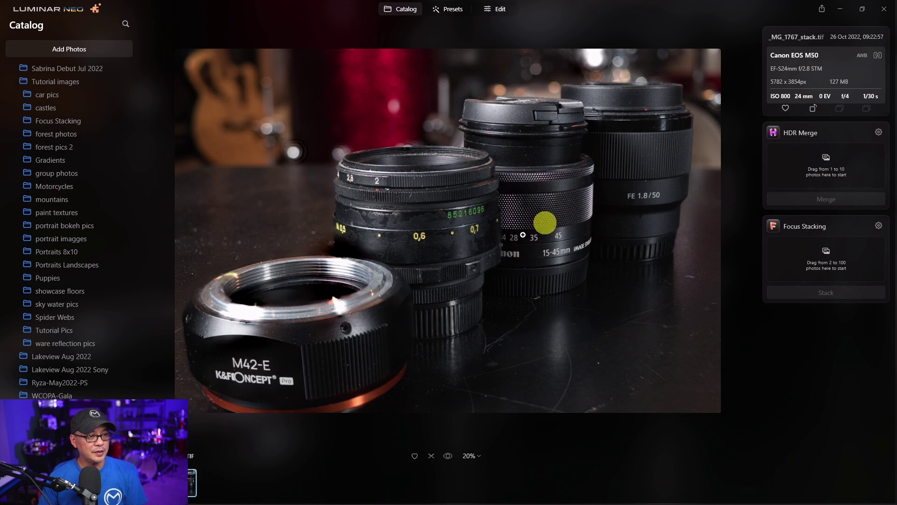
{"action": "left_click", "coordinate": [491, 11]}
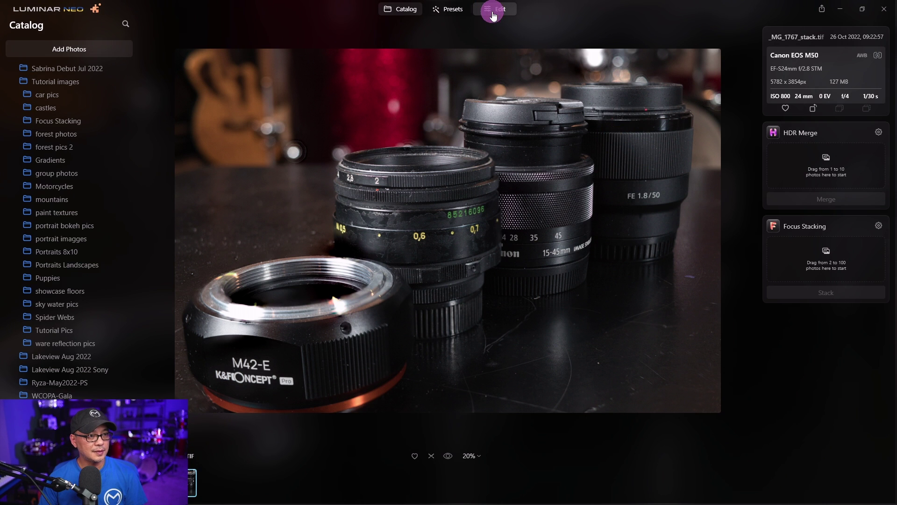